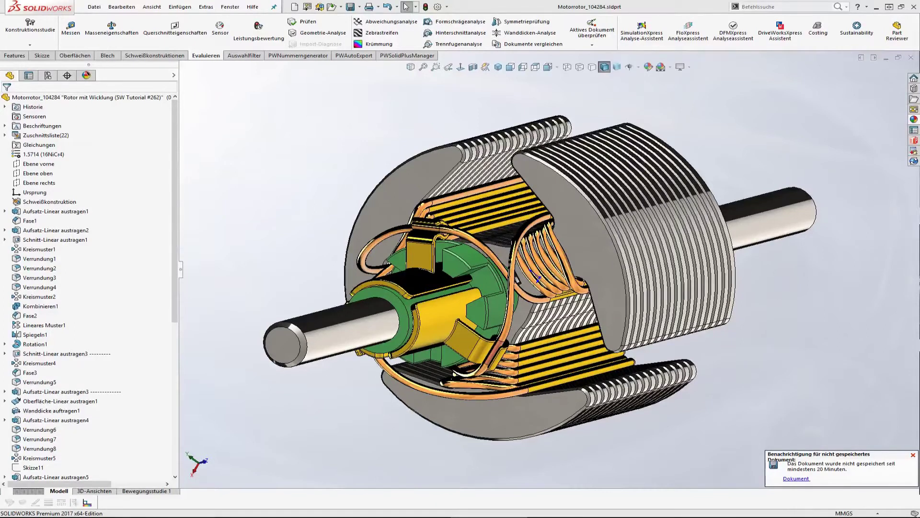
Force a full rebuild, then isolate the shaft body so it shows on its own.
{"action": "key", "text": "ctrl+q"}
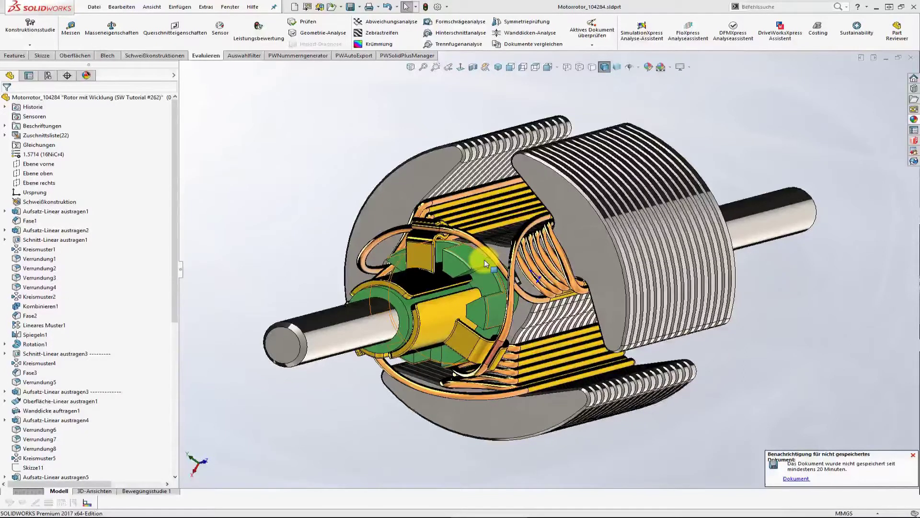
{"action": "right_click", "coordinate": [370, 325]}
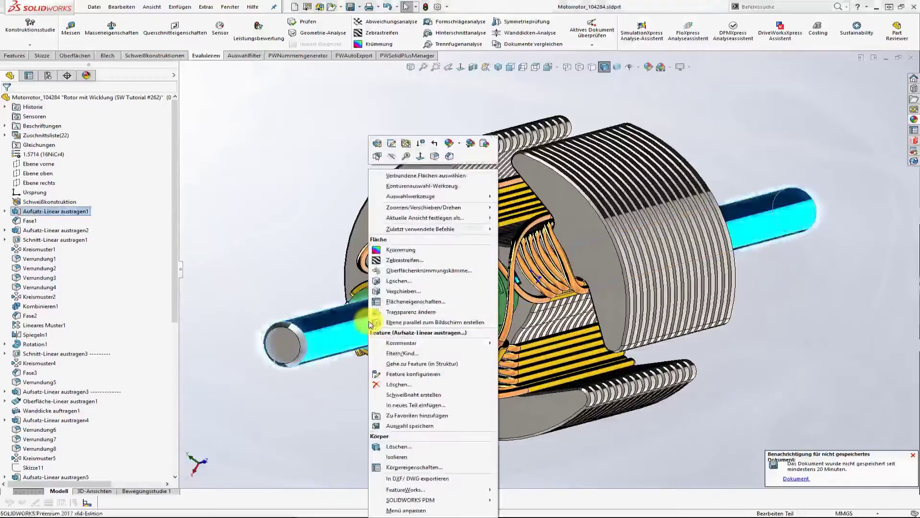
{"action": "left_click", "coordinate": [405, 457]}
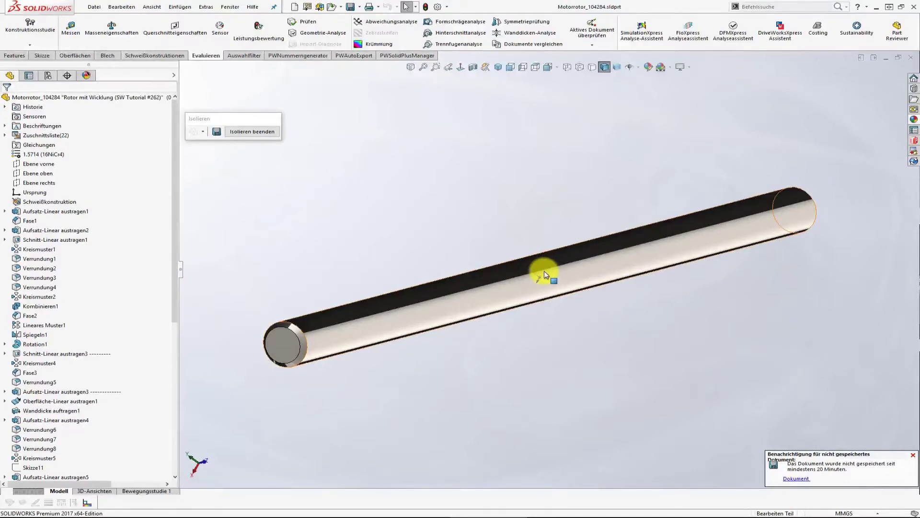
In Skizze1 of the shaft extrusion, change the Ø dimension from 2.5 to 2 mm.
{"action": "left_click", "coordinate": [544, 275]}
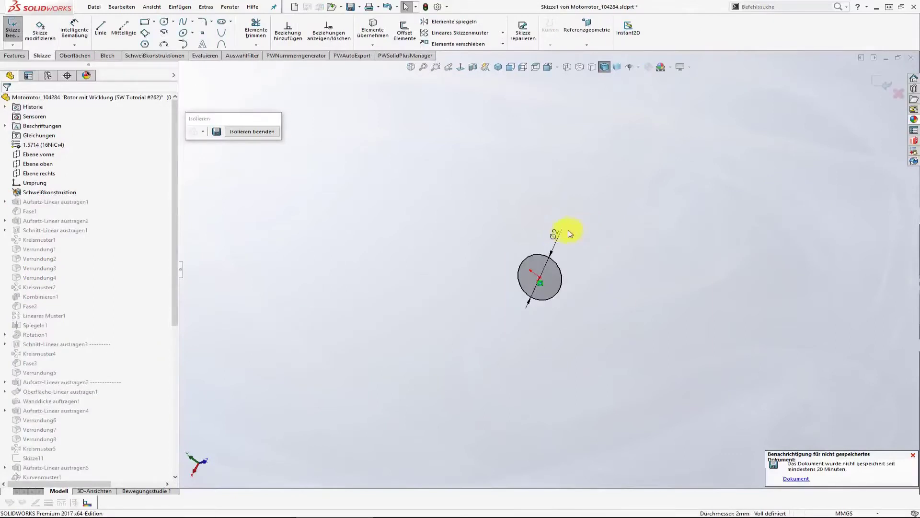
{"action": "left_click", "coordinate": [556, 235]}
{"action": "double_click", "coordinate": [557, 235]}
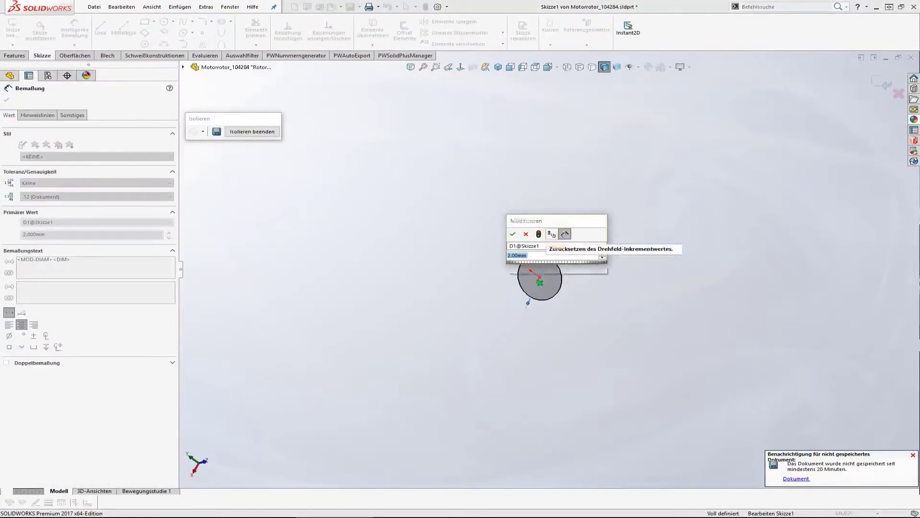
{"action": "type", "text": "2"}
{"action": "left_click", "coordinate": [558, 233]}
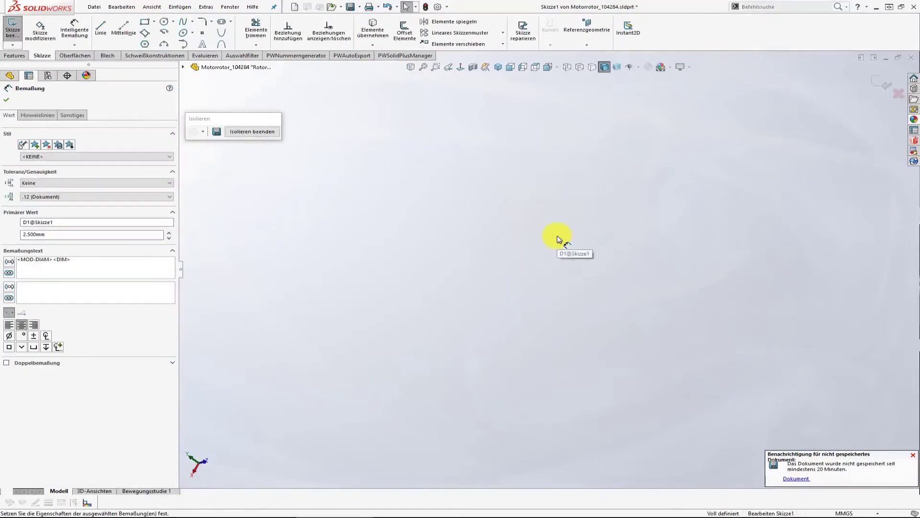
{"action": "double_click", "coordinate": [584, 157]}
{"action": "type", "text": "2"}
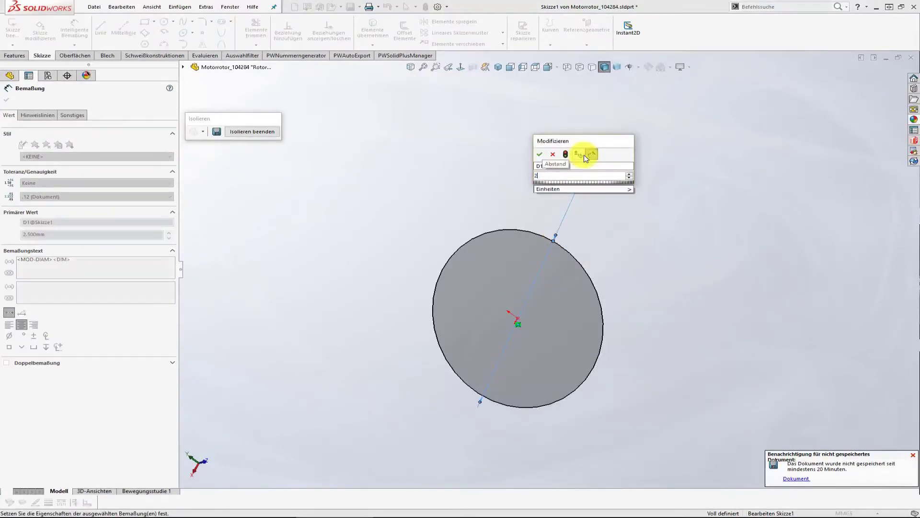
{"action": "key", "text": "Return"}
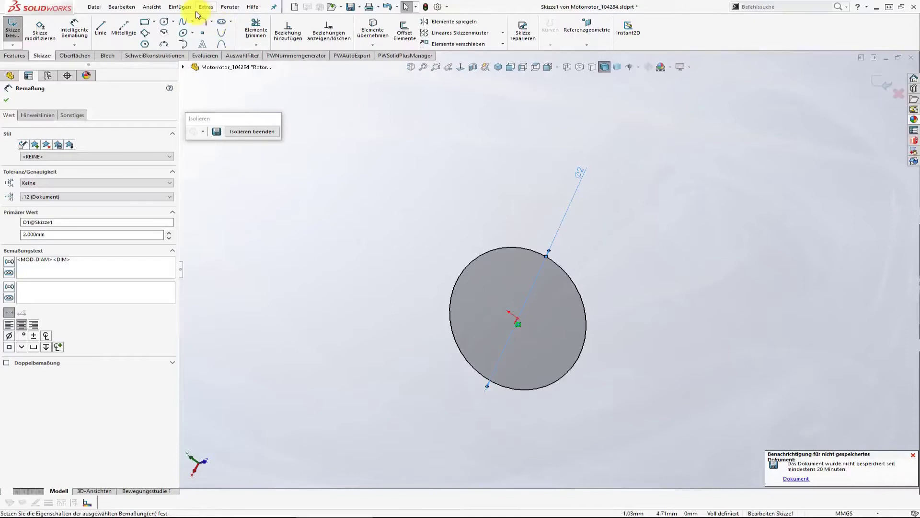
Enable Automatisch lösen in Skizzeneinstellungen, then exit the sketch to rebuild the shaft.
{"action": "left_click", "coordinate": [205, 7]}
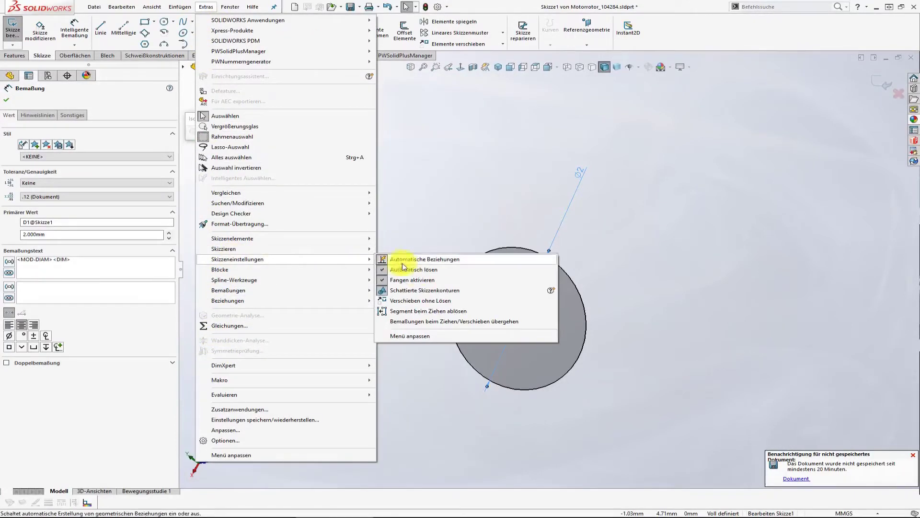
{"action": "mouse_move", "coordinate": [237, 259]}
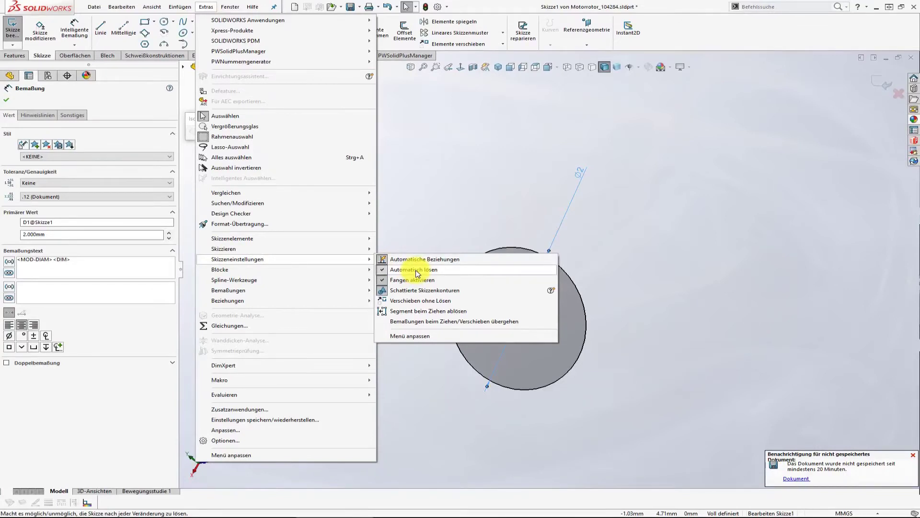
{"action": "left_click", "coordinate": [463, 219]}
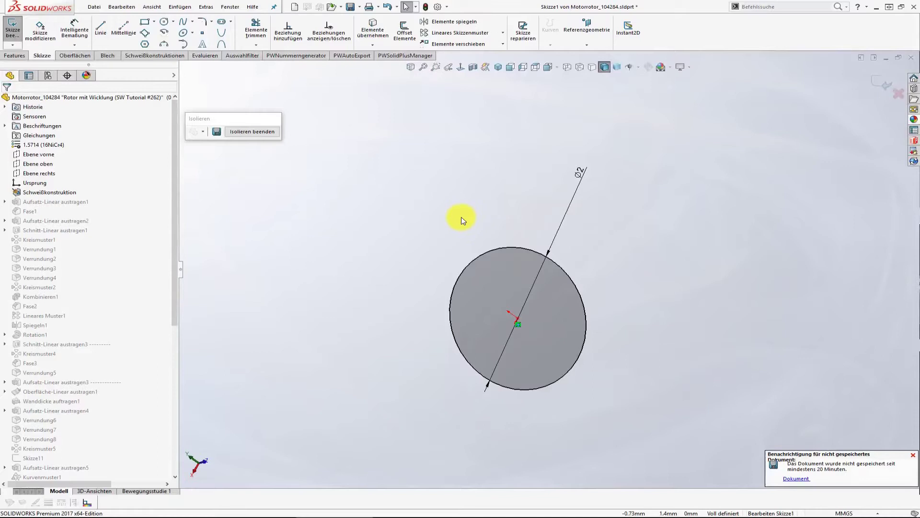
{"action": "key", "text": "s"}
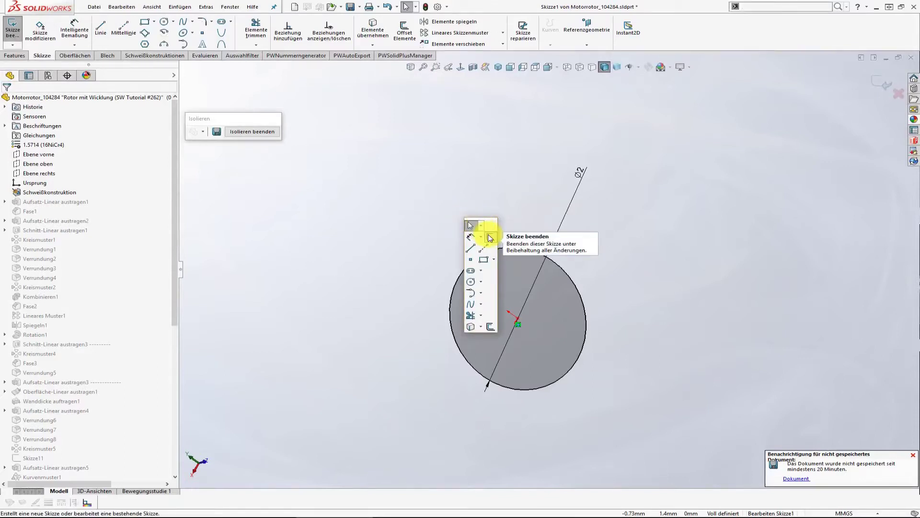
{"action": "left_click", "coordinate": [490, 237]}
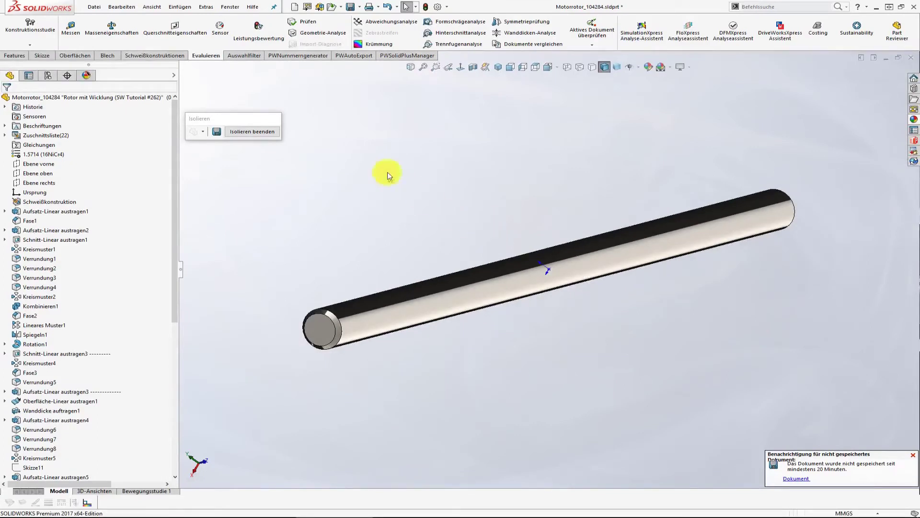
End the shaft isolation and isolate the green commutator body instead.
{"action": "left_click", "coordinate": [261, 131]}
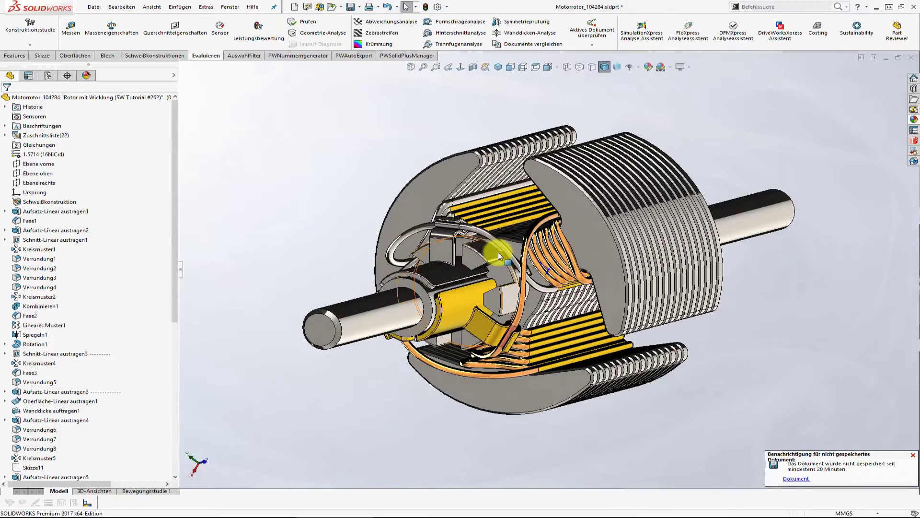
{"action": "right_click", "coordinate": [498, 252]}
{"action": "left_click", "coordinate": [504, 457]}
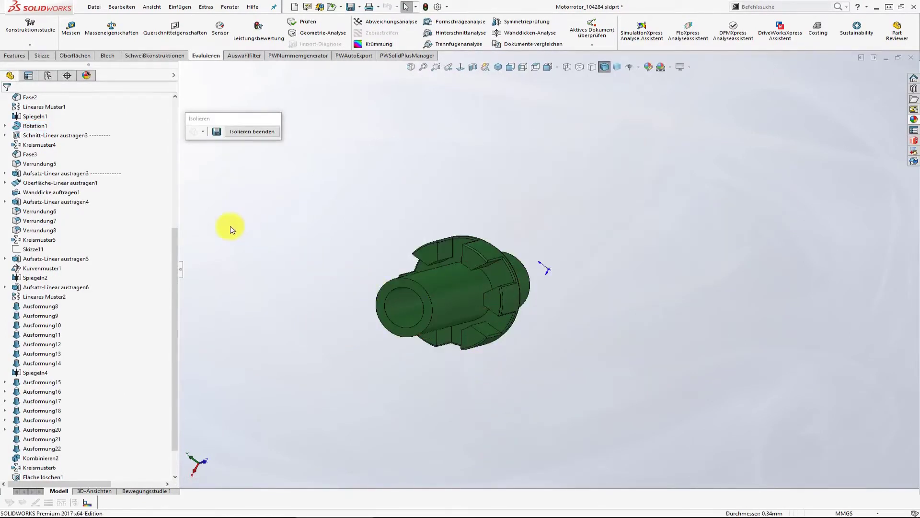
Change the commutator slot cut dimension from 1.25 to 1.35 mm.
{"action": "left_click", "coordinate": [67, 138]}
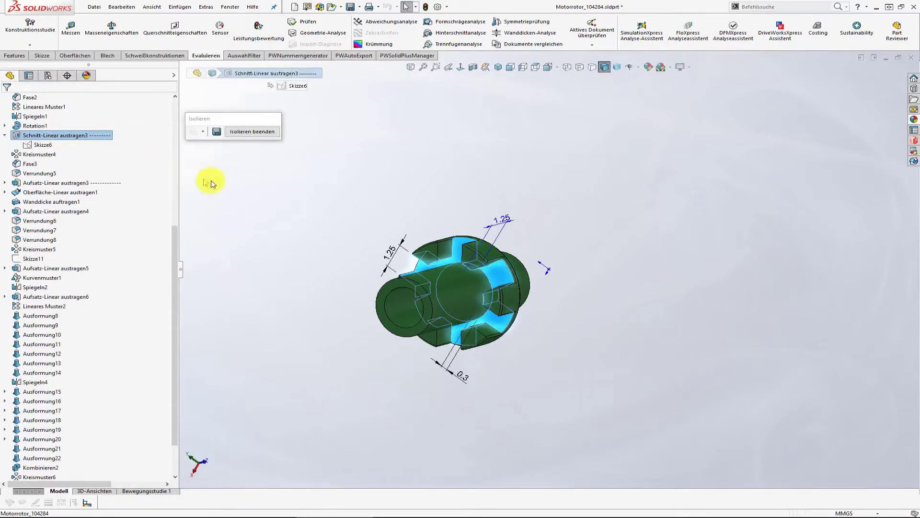
{"action": "left_click", "coordinate": [432, 254]}
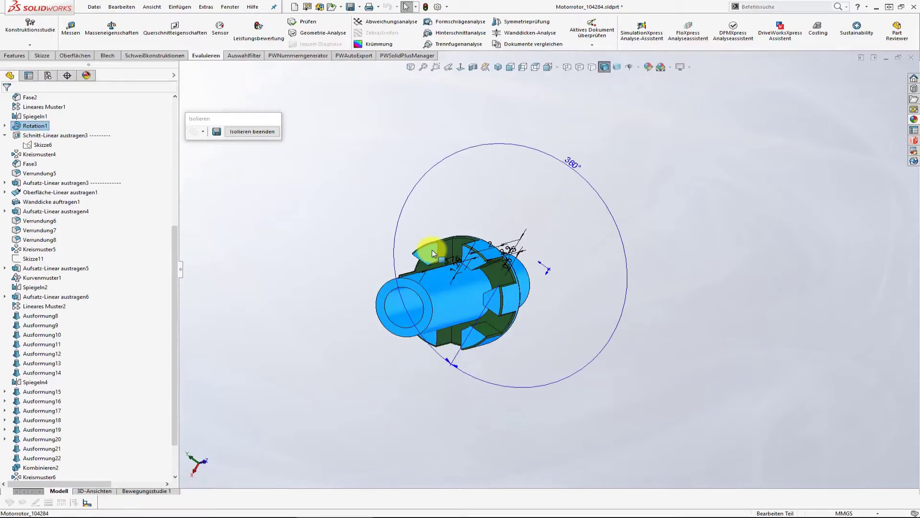
{"action": "left_click", "coordinate": [78, 139]}
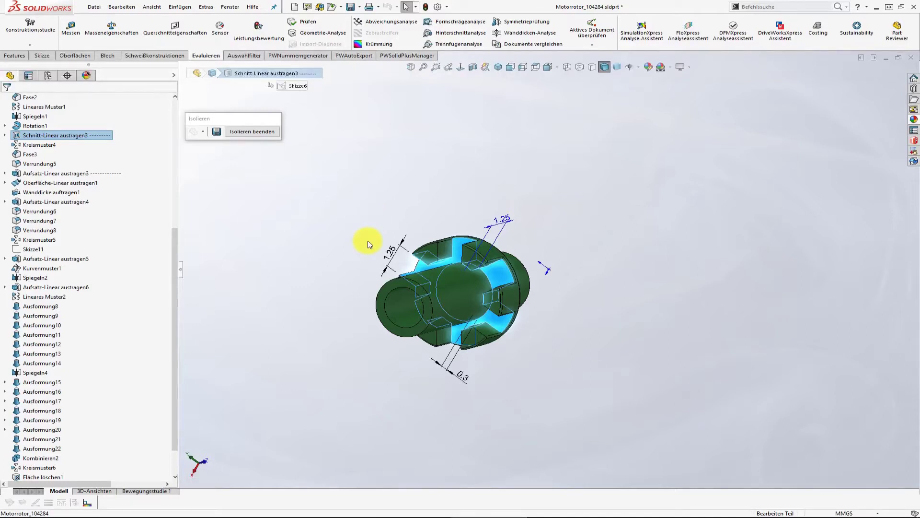
{"action": "double_click", "coordinate": [393, 258]}
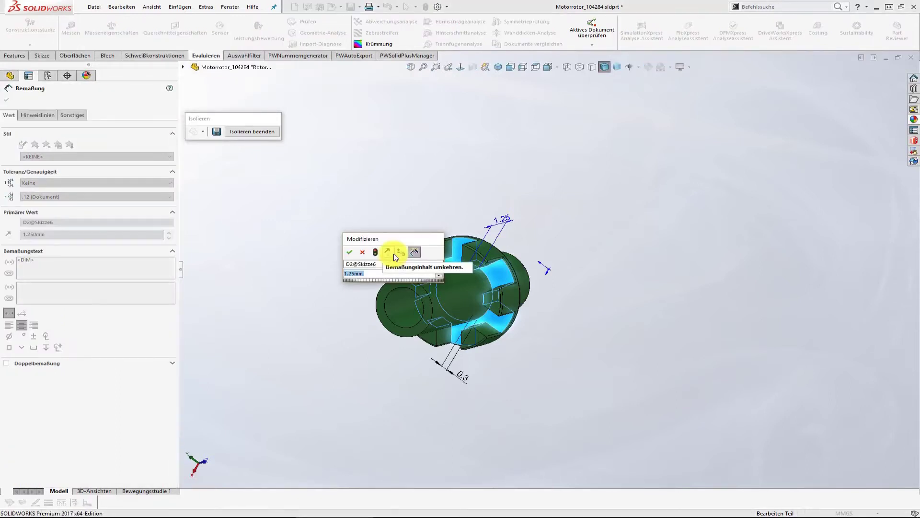
{"action": "type", "text": "1.35"}
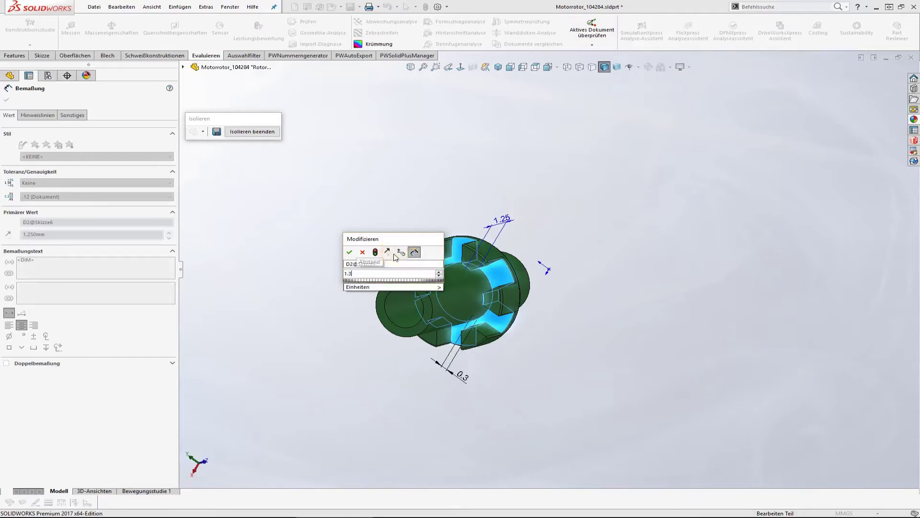
{"action": "left_click", "coordinate": [349, 252]}
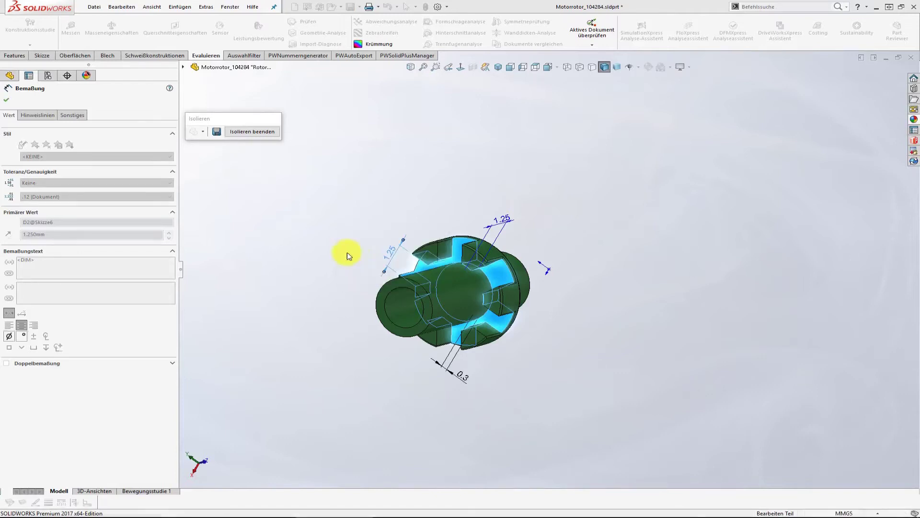
{"action": "left_click", "coordinate": [374, 226]}
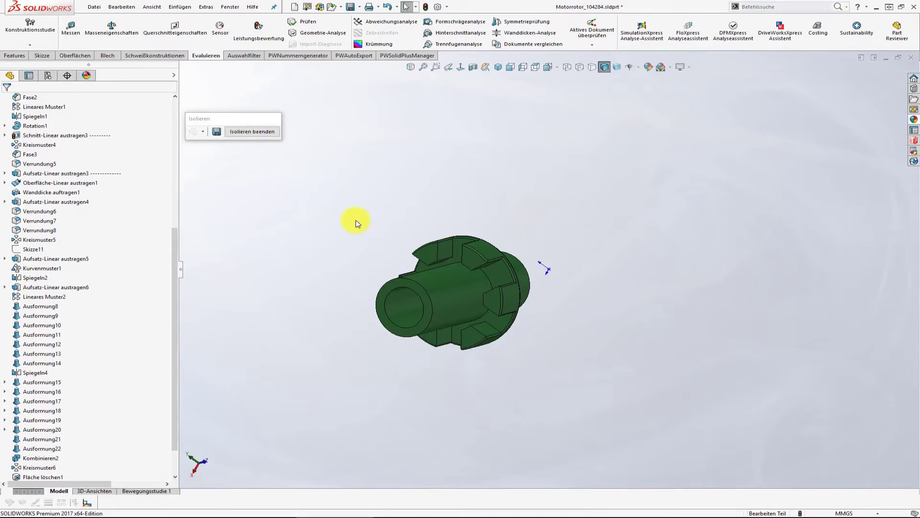
Change the Verrundung5 fillet radius on the commutator edges from 0.07 to 0.08 mm.
{"action": "left_click_drag", "start_coordinate": [174, 241], "coordinate": [173, 106]}
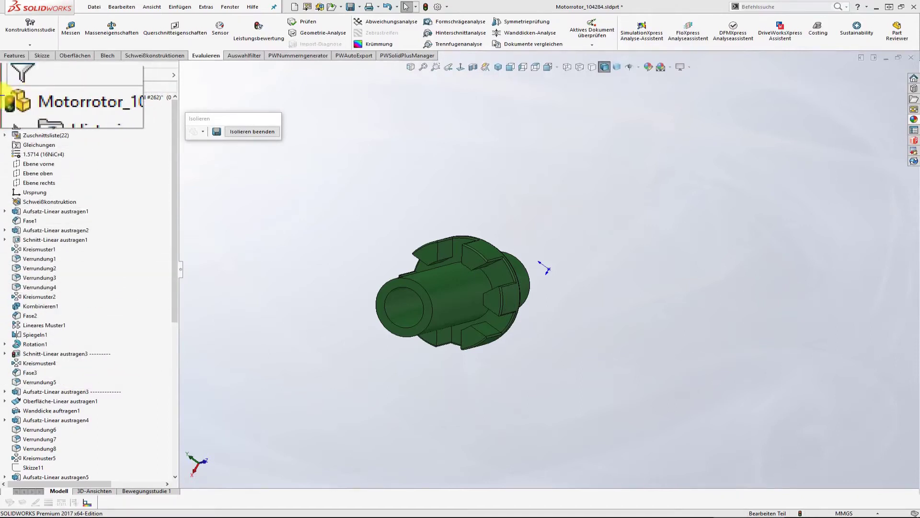
{"action": "key", "text": "super+Escape"}
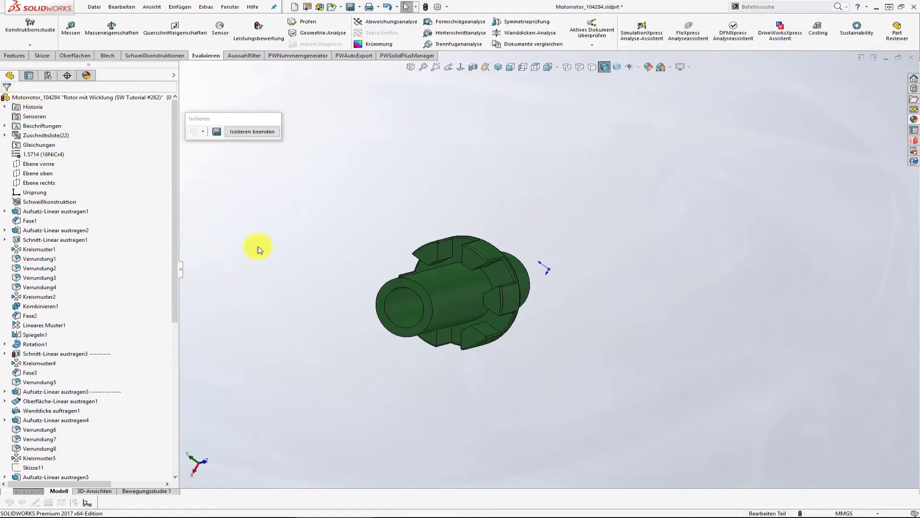
{"action": "scroll", "coordinate": [487, 255], "scroll_direction": "down", "scroll_amount": 2}
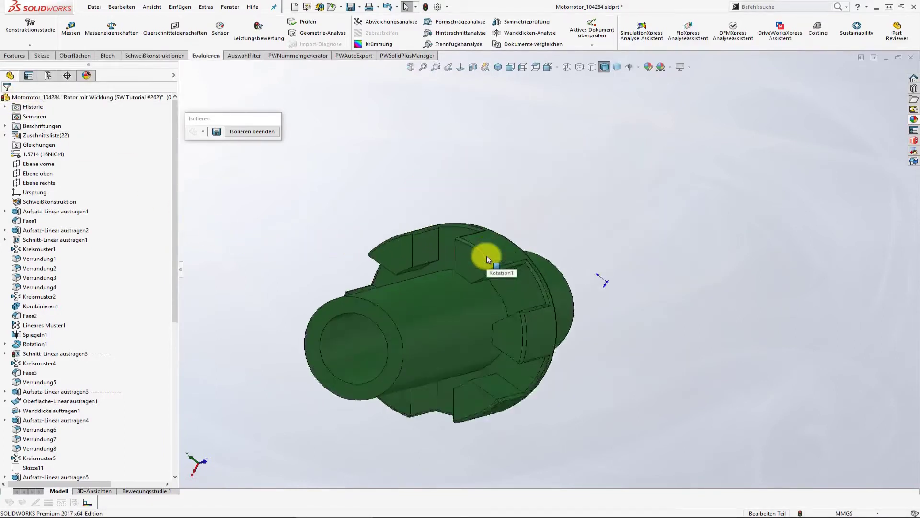
{"action": "scroll", "coordinate": [487, 255], "scroll_direction": "down", "scroll_amount": 3}
{"action": "left_click", "coordinate": [485, 248]}
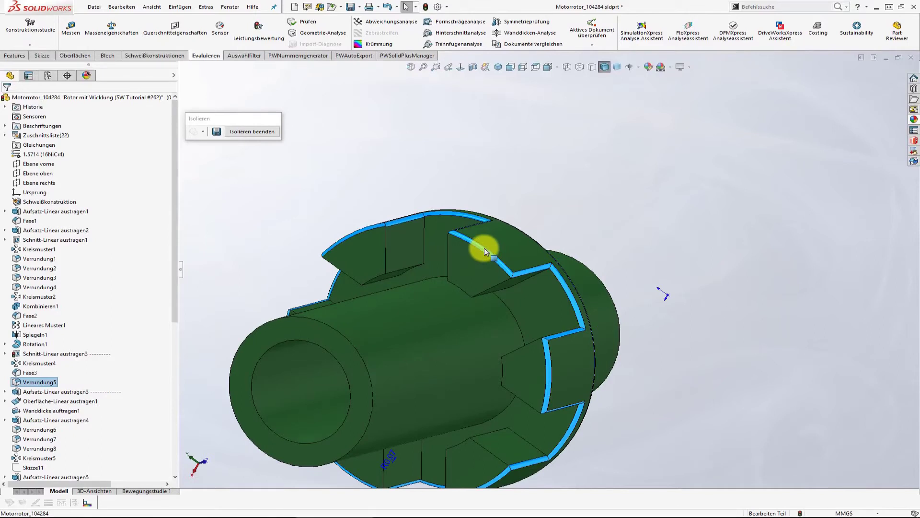
{"action": "scroll", "coordinate": [459, 327], "scroll_direction": "up", "scroll_amount": 2}
{"action": "double_click", "coordinate": [438, 401]}
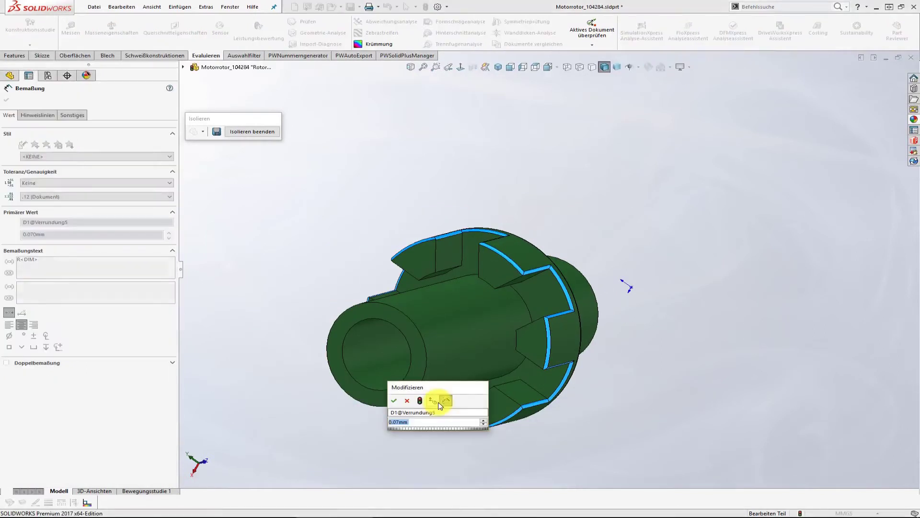
{"action": "type", "text": "0.08"}
{"action": "key", "text": "Return"}
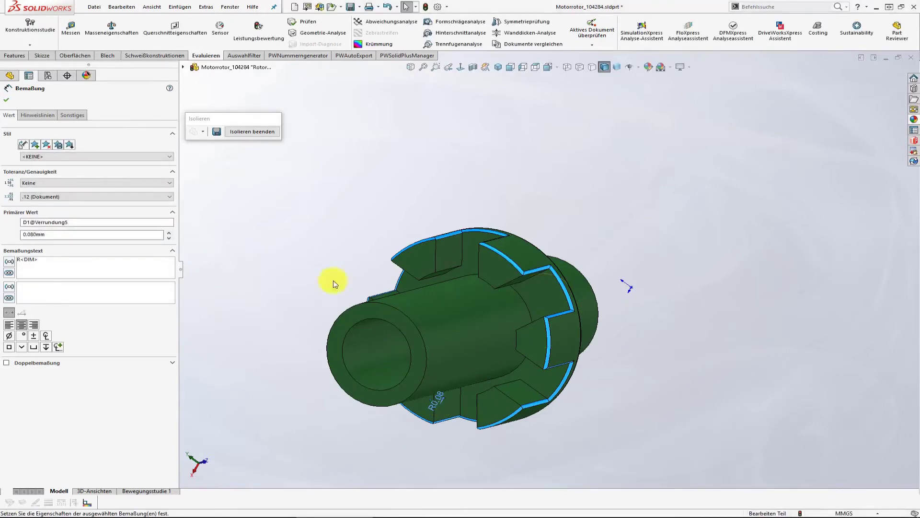
{"action": "left_click", "coordinate": [415, 300]}
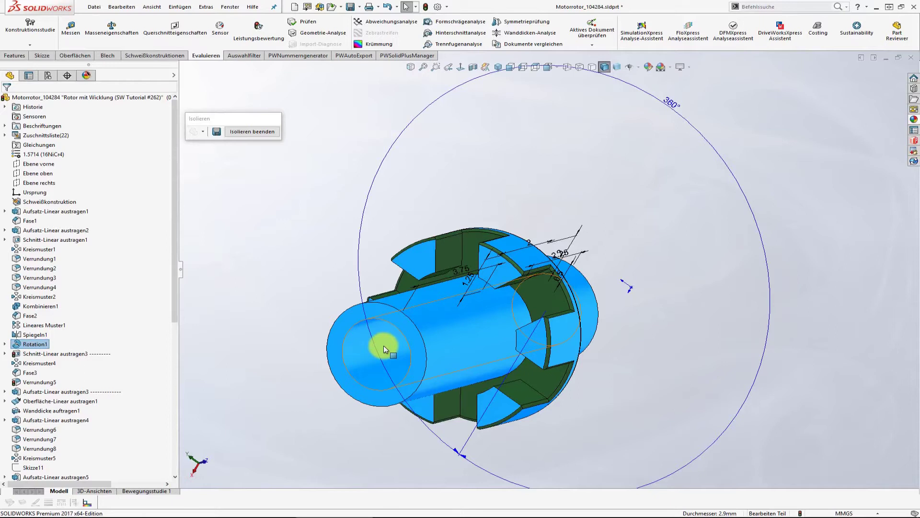
Clear the selection and rebuild the rotor part with Modellneuaufbau (Ctrl+B).
{"action": "left_click", "coordinate": [387, 235]}
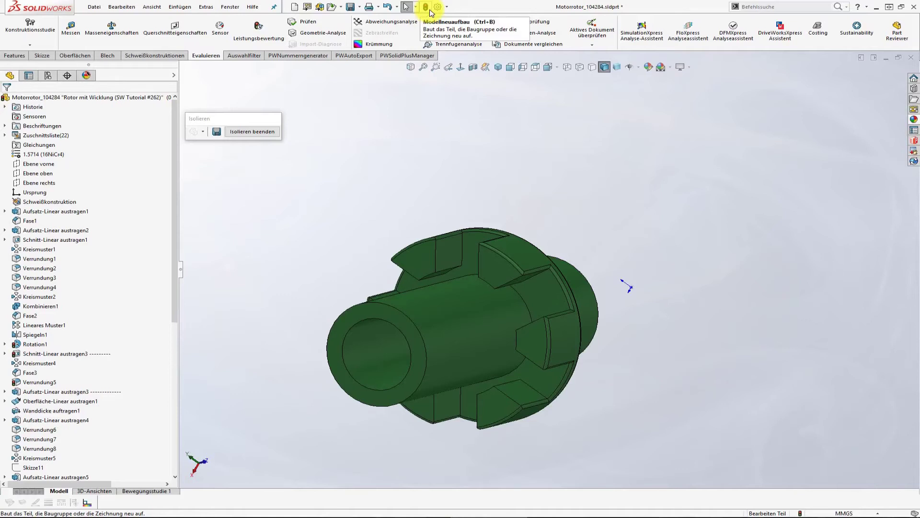
{"action": "left_click", "coordinate": [426, 7]}
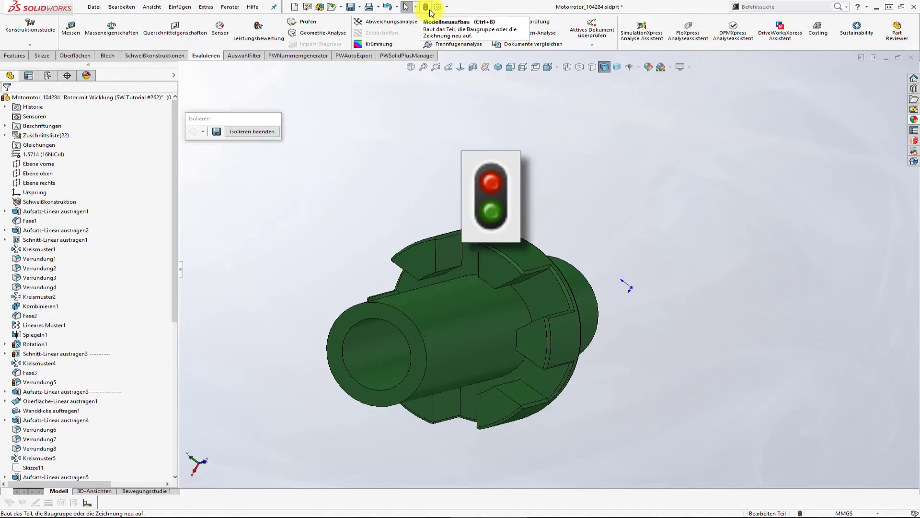
{"action": "key", "text": "ctrl+b"}
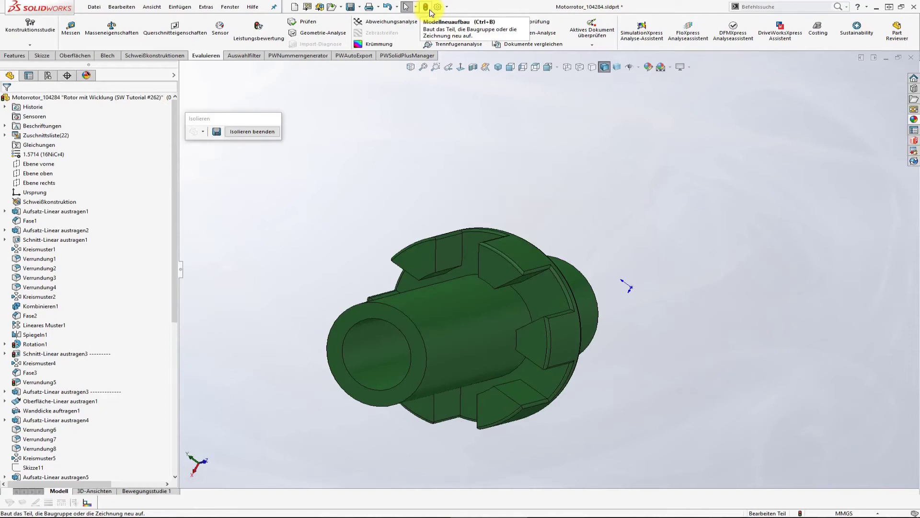
{"action": "left_click", "coordinate": [428, 8]}
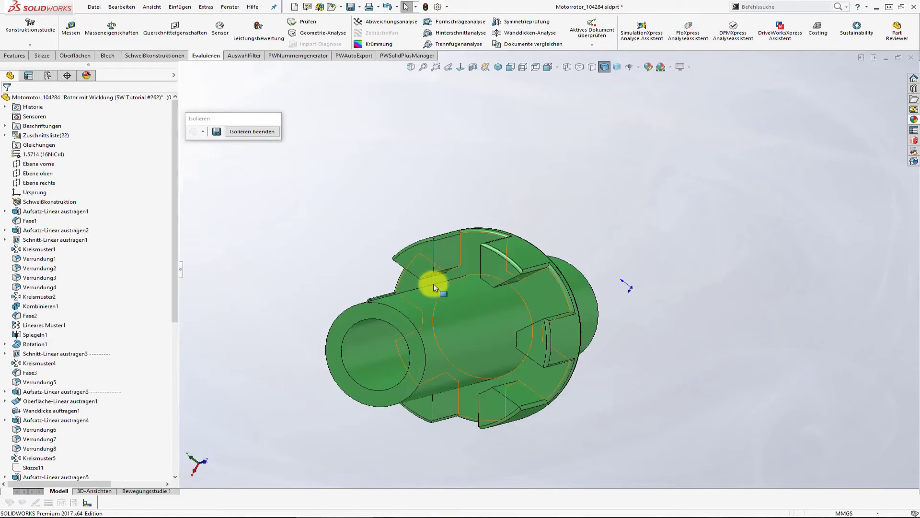
Change the Rotation1 sketch dimension D4 from 3.80 to 3.75 mm.
{"action": "double_click", "coordinate": [429, 264]}
{"action": "double_click", "coordinate": [459, 268]}
{"action": "type", "text": "3.75"}
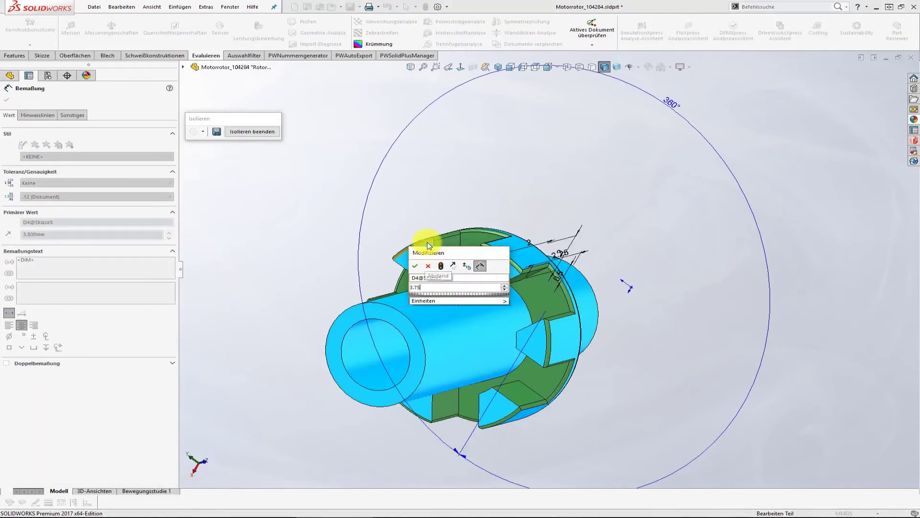
{"action": "key", "text": "Return"}
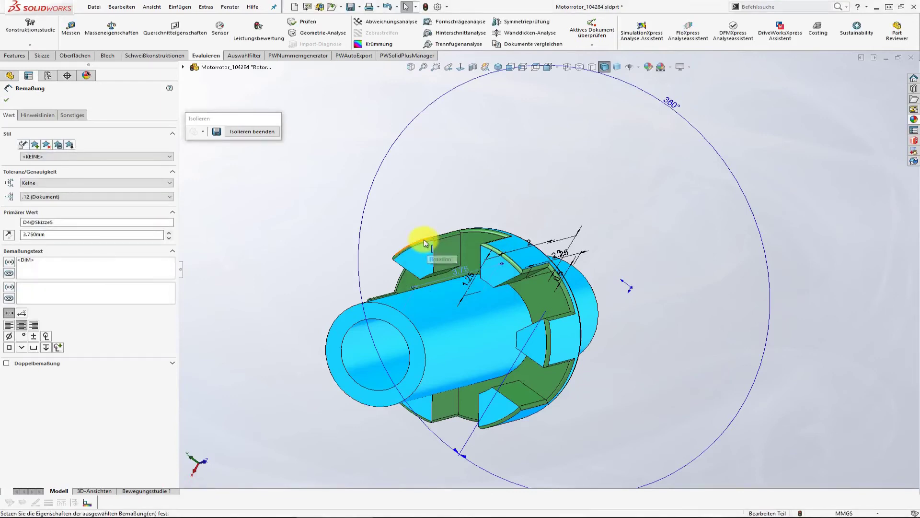
{"action": "left_click", "coordinate": [423, 241]}
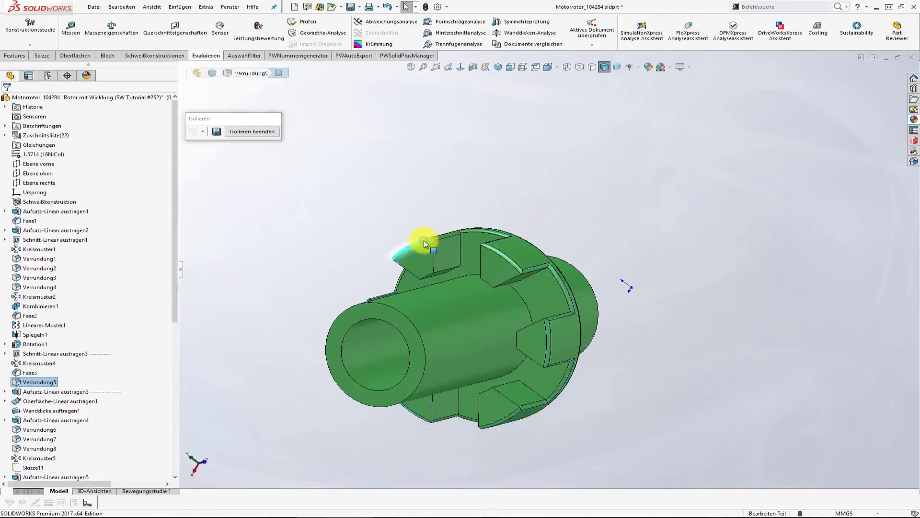
Set the Verrundung5 fillet radius back to 0.07 mm and force a full rebuild.
{"action": "double_click", "coordinate": [437, 398]}
{"action": "type", "text": ".07"}
{"action": "key", "text": "ctrl+q"}
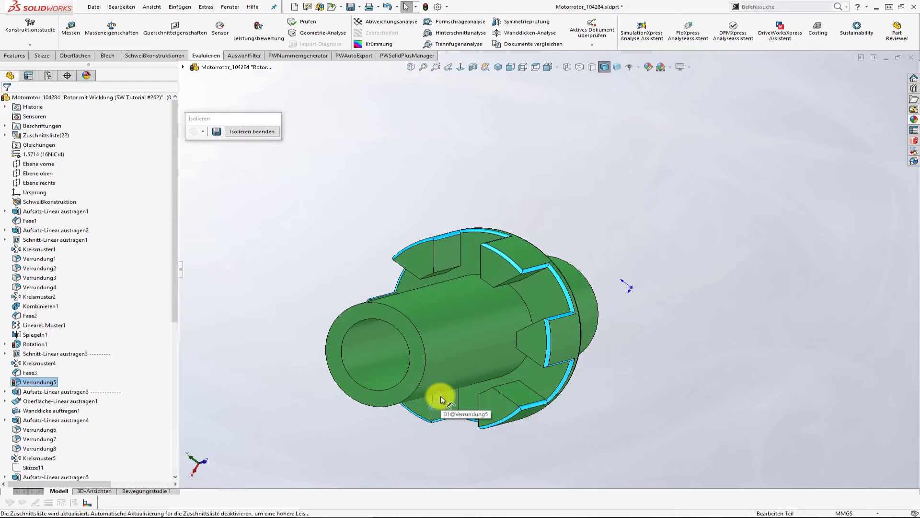
{"action": "key", "text": "Escape"}
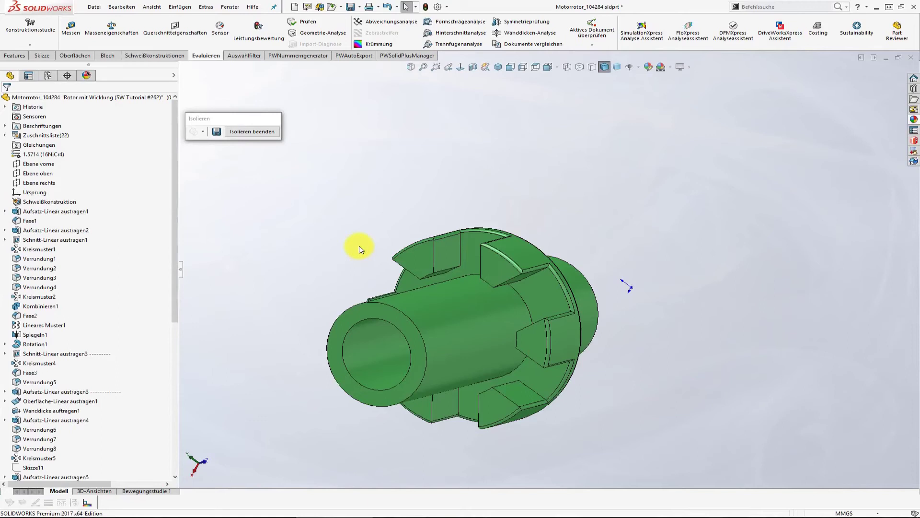
{"action": "scroll", "coordinate": [175, 166], "scroll_direction": "down", "scroll_amount": 1}
{"action": "mouse_move", "coordinate": [176, 165]}
{"action": "left_mouse_down"}
{"action": "mouse_move", "coordinate": [181, 337]}
{"action": "mouse_move", "coordinate": [186, 155]}
{"action": "left_mouse_up"}
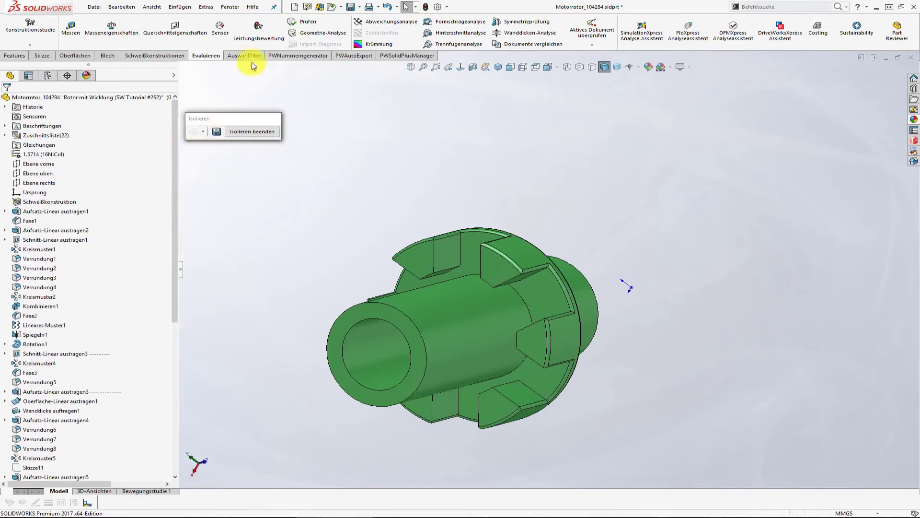
{"action": "left_click", "coordinate": [263, 39]}
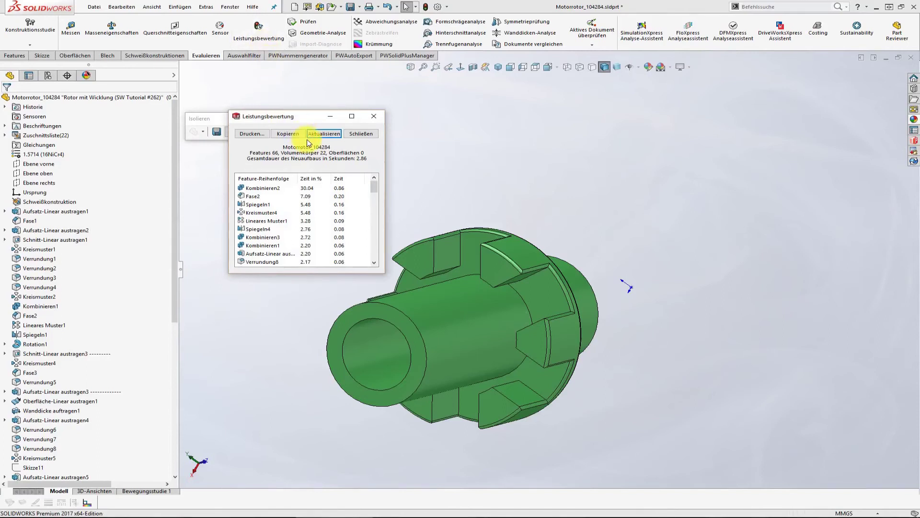
{"action": "left_click_drag", "start_coordinate": [353, 160], "coordinate": [374, 160]}
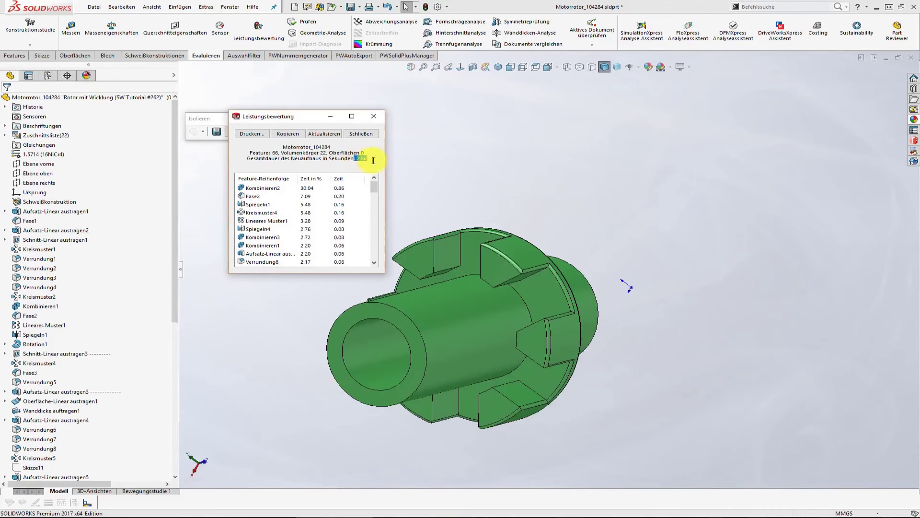
{"action": "left_click", "coordinate": [380, 137]}
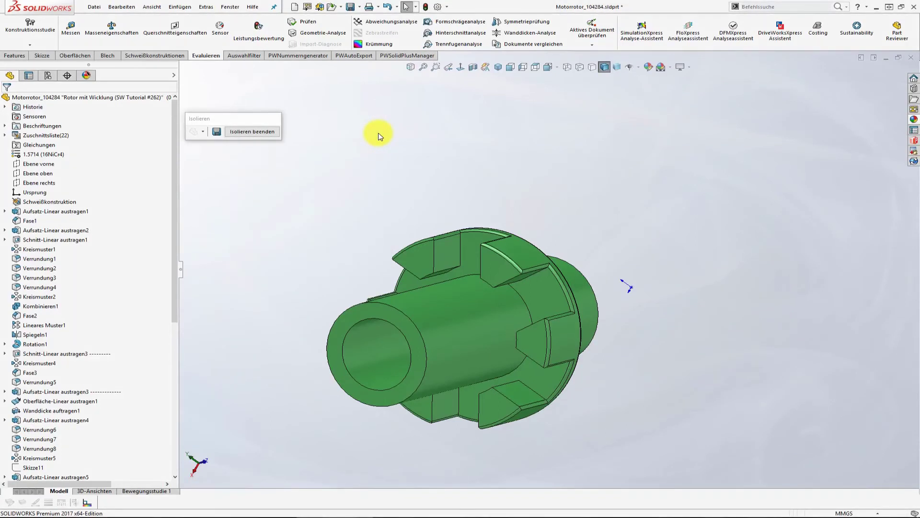